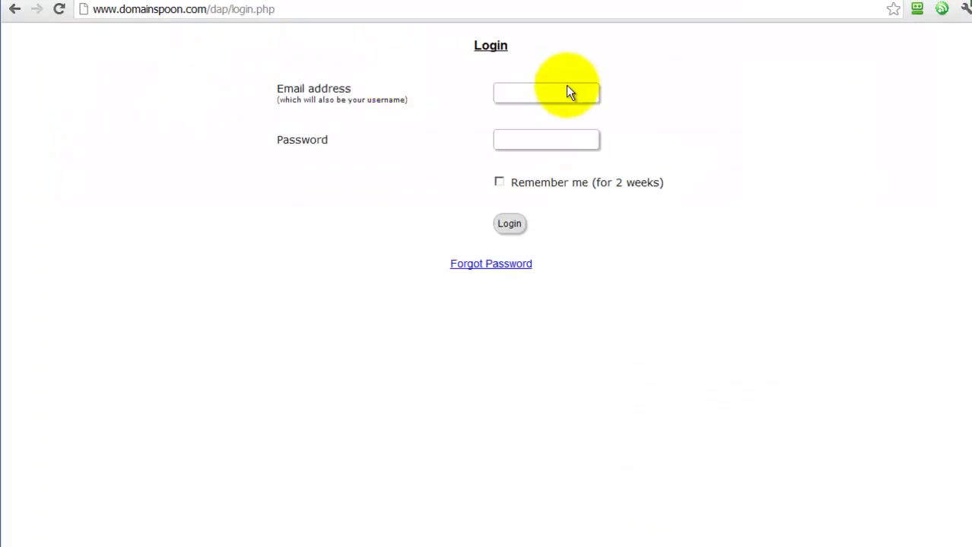
- Log in to Domainspoon using the suggested account email and its password
{"action": "left_click", "coordinate": [561, 92]}
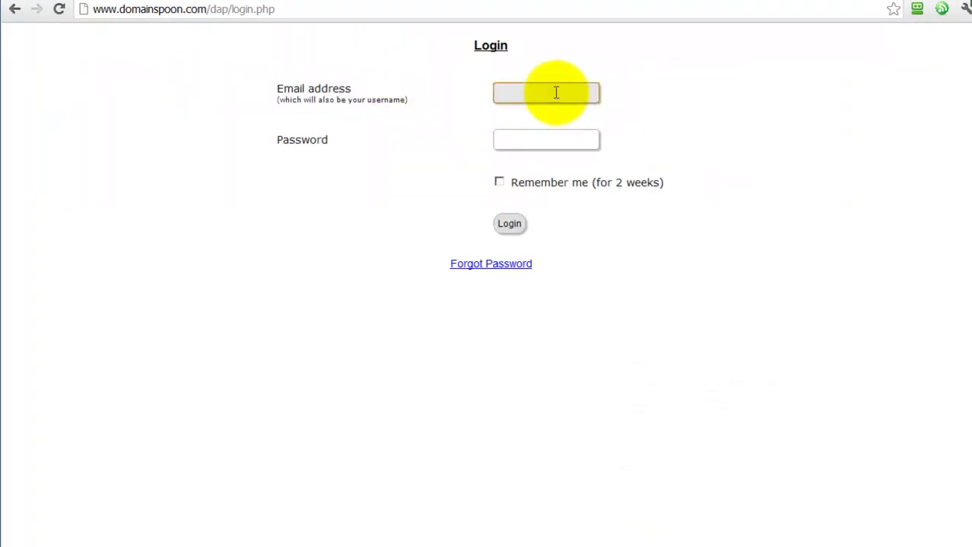
{"action": "type", "text": "brad"}
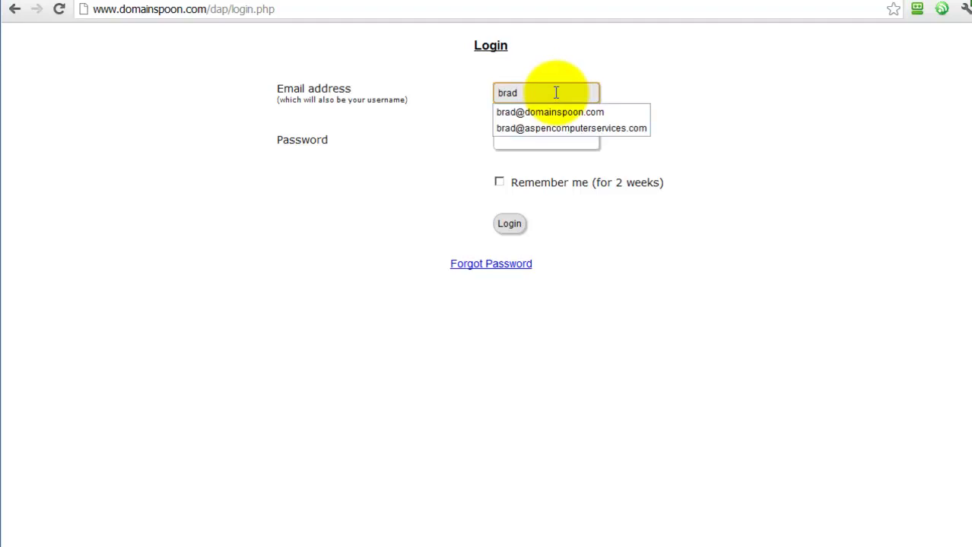
{"action": "left_click", "coordinate": [554, 116]}
{"action": "left_click", "coordinate": [543, 140]}
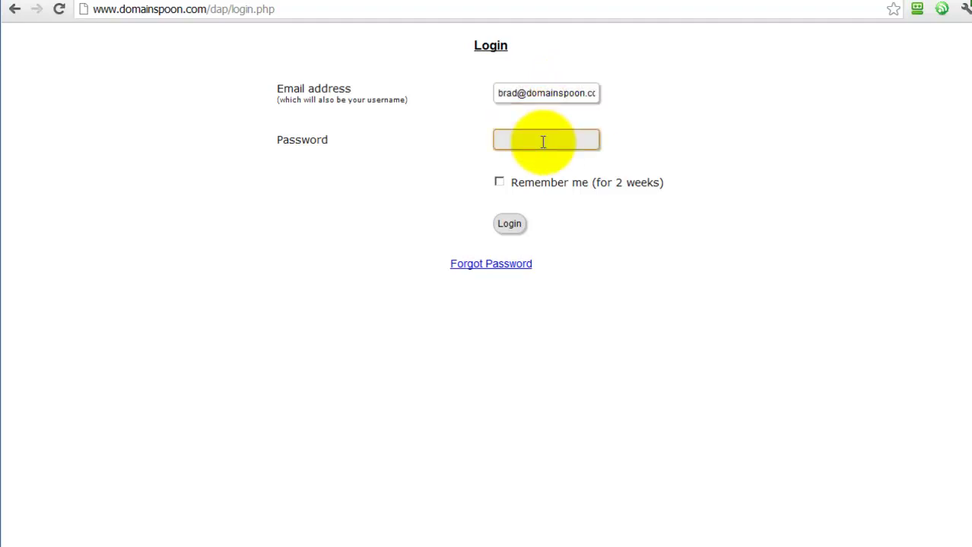
{"action": "type", "text": "********"}
{"action": "left_click", "coordinate": [510, 224]}
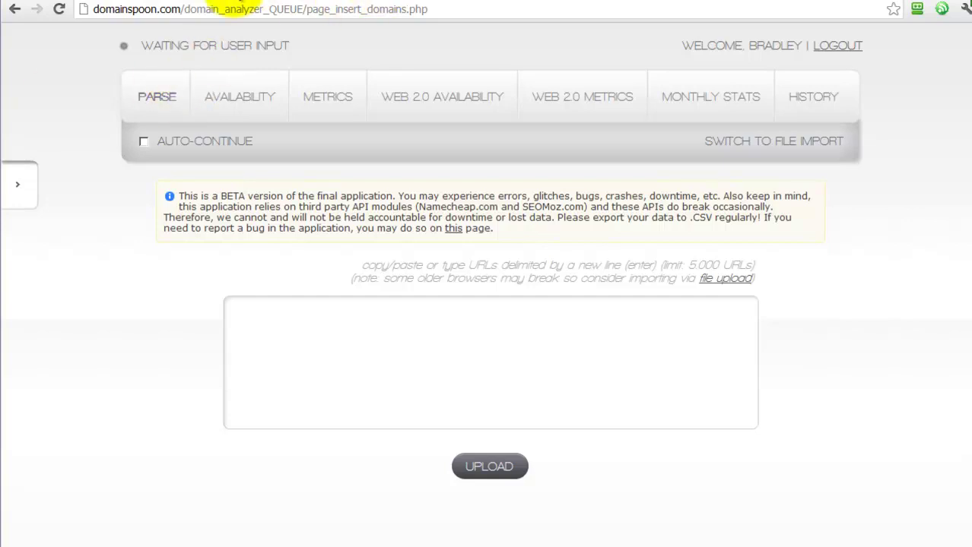
{"action": "left_click", "coordinate": [228, 0]}
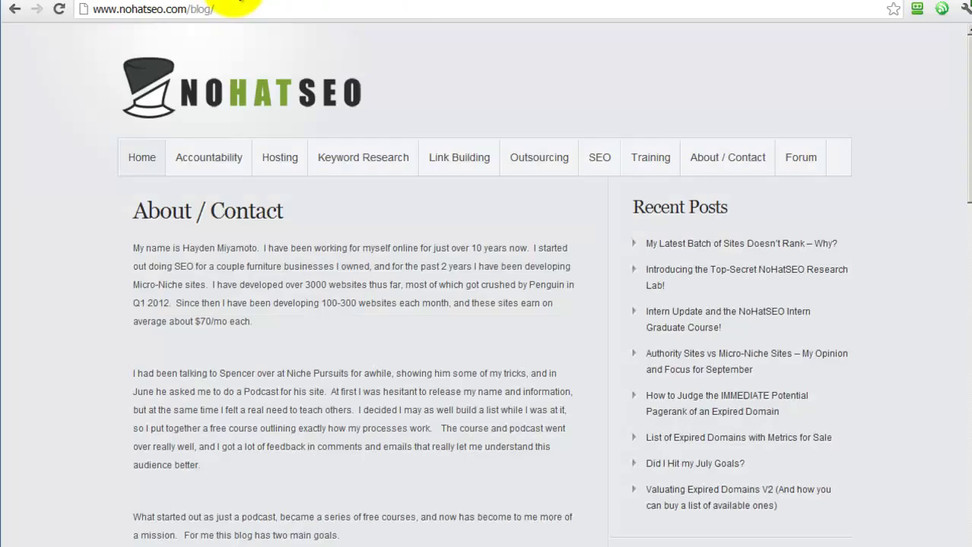
{"action": "left_click", "coordinate": [235, 7]}
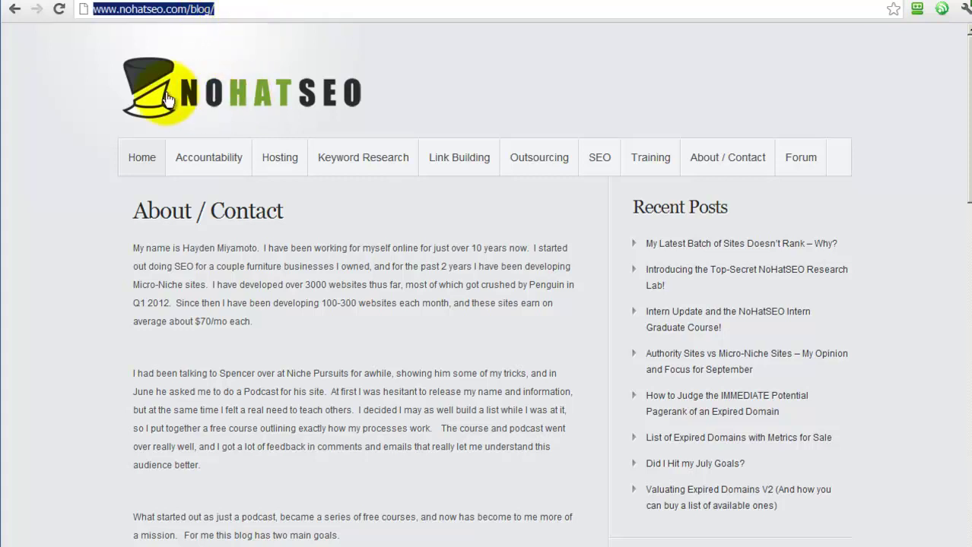
{"action": "left_click", "coordinate": [460, 161]}
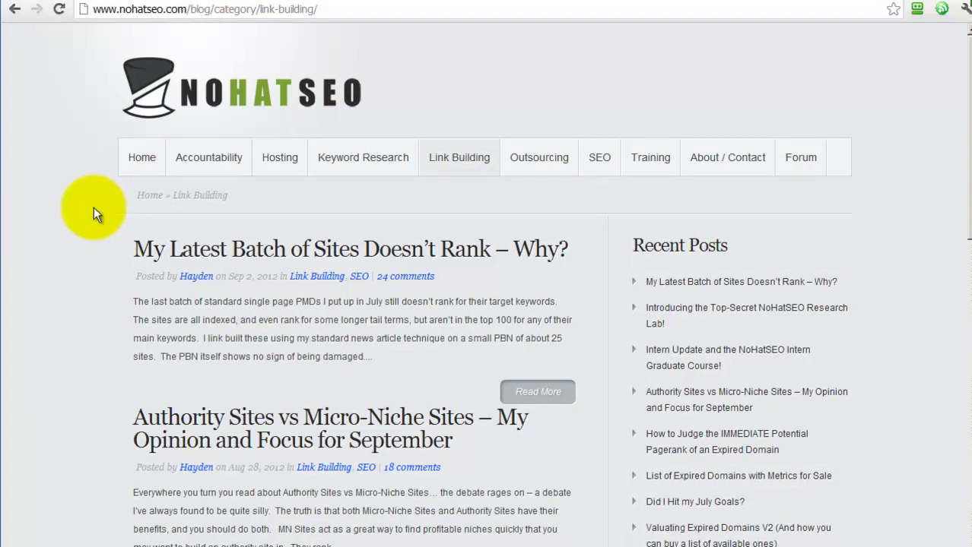
{"action": "scroll", "coordinate": [93, 211], "scroll_direction": "down", "scroll_amount": 10}
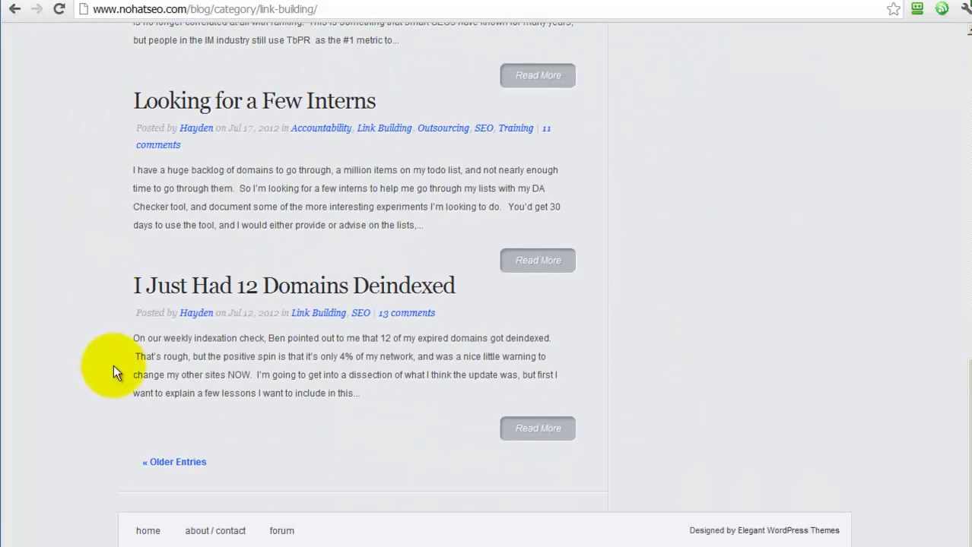
{"action": "left_click", "coordinate": [171, 463]}
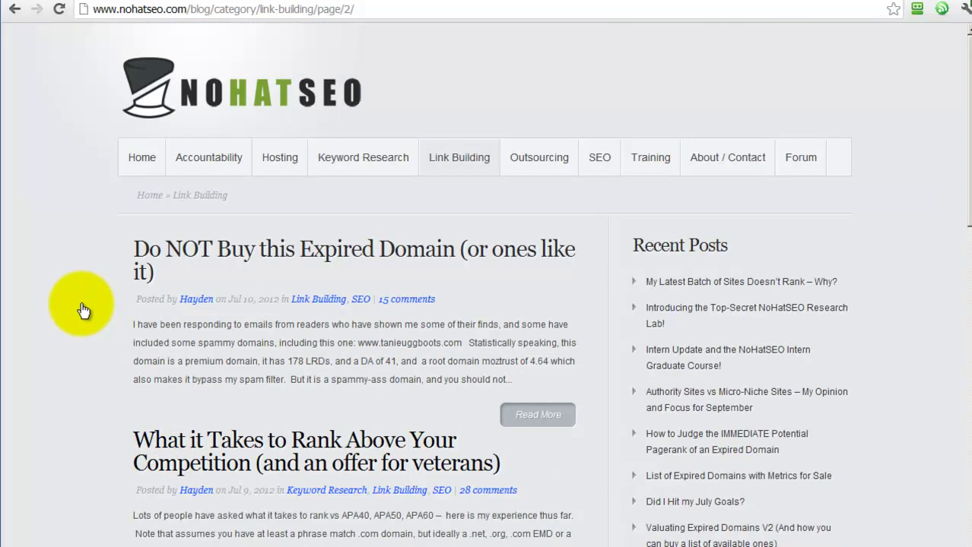
{"action": "scroll", "coordinate": [85, 304], "scroll_direction": "down", "scroll_amount": 15}
{"action": "scroll", "coordinate": [86, 300], "scroll_direction": "down", "scroll_amount": 2}
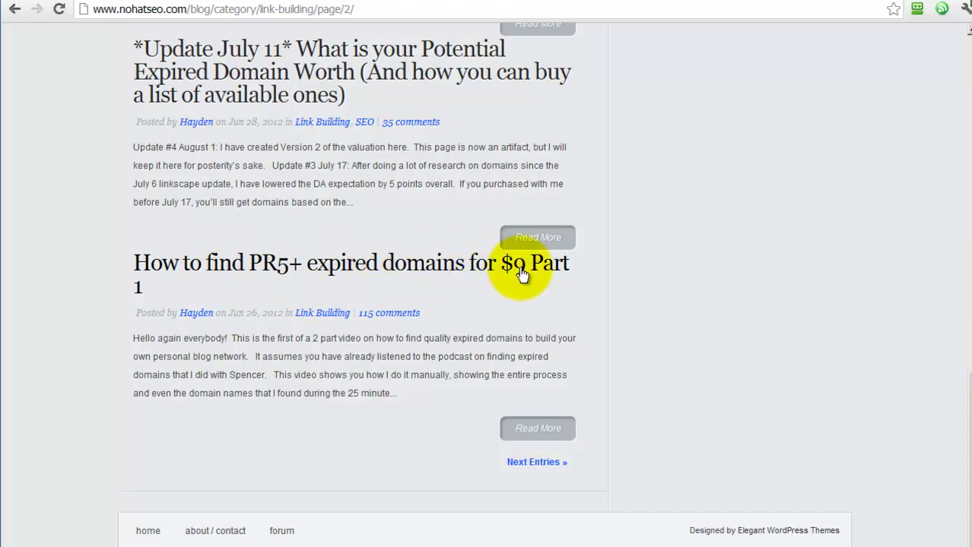
{"action": "scroll", "coordinate": [122, 262], "scroll_direction": "up", "scroll_amount": 3}
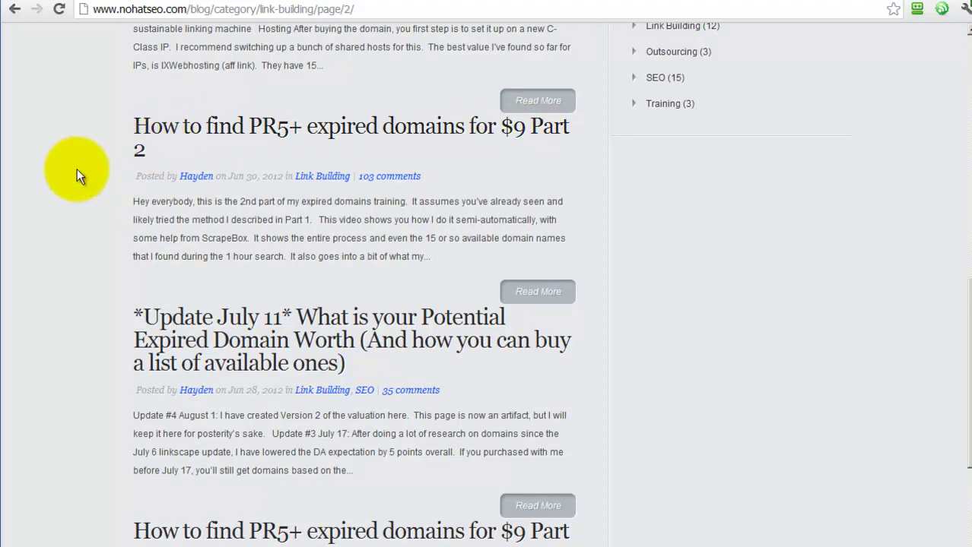
{"action": "scroll", "coordinate": [81, 189], "scroll_direction": "up", "scroll_amount": 1}
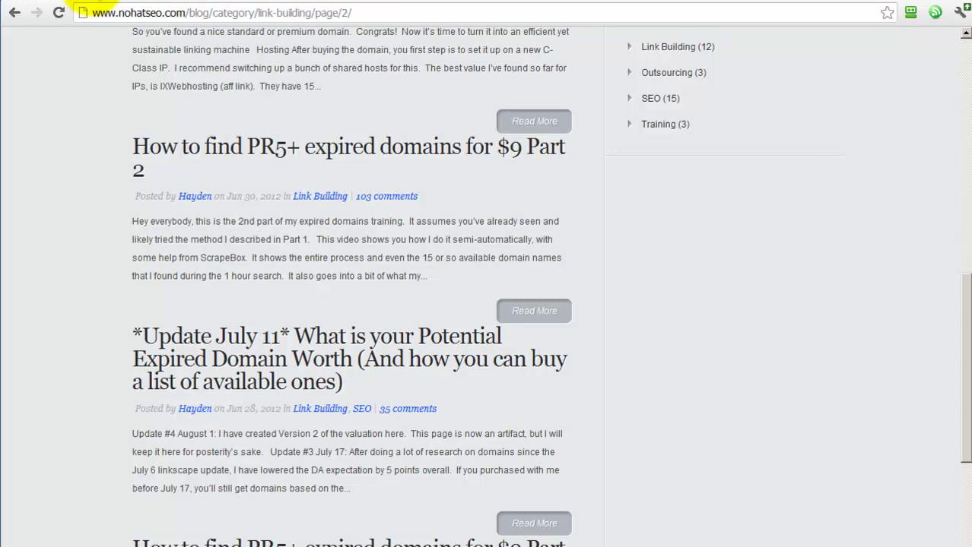
{"action": "left_click", "coordinate": [93, 1]}
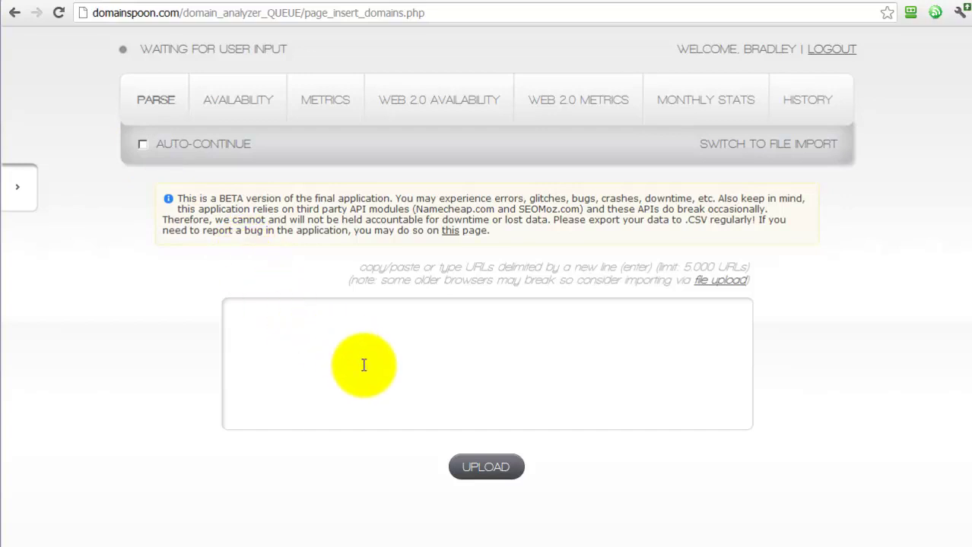
{"action": "left_click", "coordinate": [325, 347]}
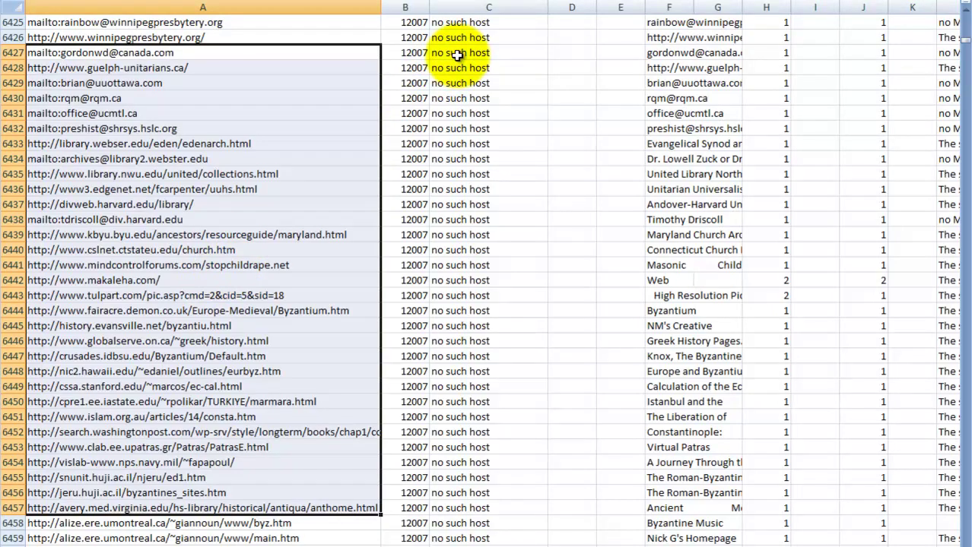
{"action": "mouse_move", "coordinate": [456, 52]}
{"action": "left_mouse_down"}
{"action": "mouse_move", "coordinate": [477, 59]}
{"action": "mouse_move", "coordinate": [433, 206]}
{"action": "mouse_move", "coordinate": [466, 272]}
{"action": "mouse_move", "coordinate": [456, 546]}
{"action": "mouse_move", "coordinate": [454, 38]}
{"action": "mouse_move", "coordinate": [457, 68]}
{"action": "left_mouse_up"}
{"action": "scroll", "coordinate": [473, 105], "scroll_direction": "up", "scroll_amount": 4}
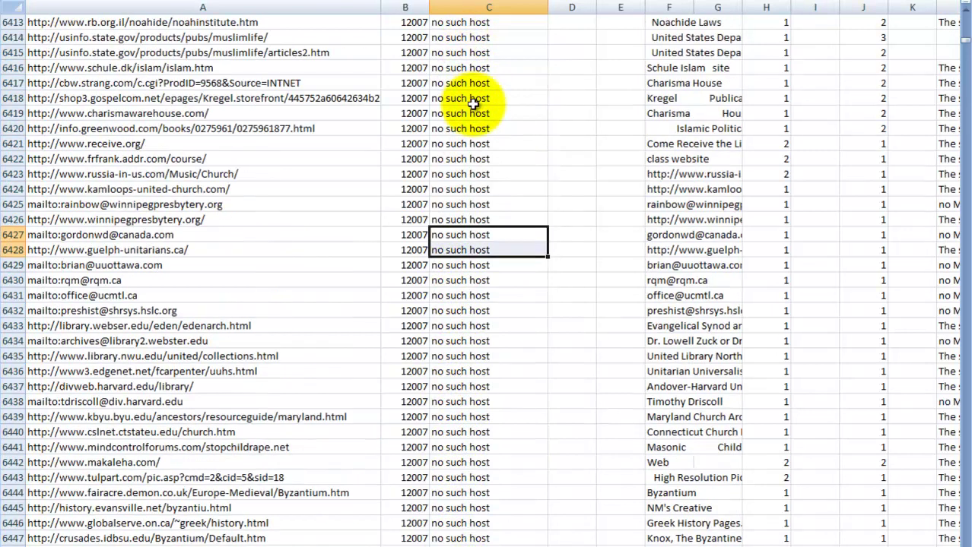
{"action": "scroll", "coordinate": [473, 105], "scroll_direction": "up", "scroll_amount": 20}
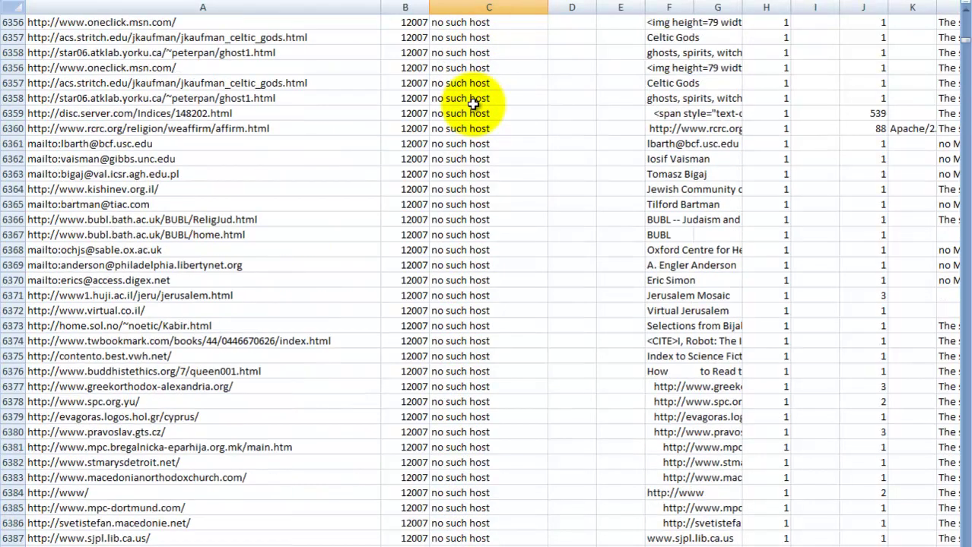
{"action": "scroll", "coordinate": [473, 104], "scroll_direction": "up", "scroll_amount": 3}
{"action": "left_click", "coordinate": [465, 221]}
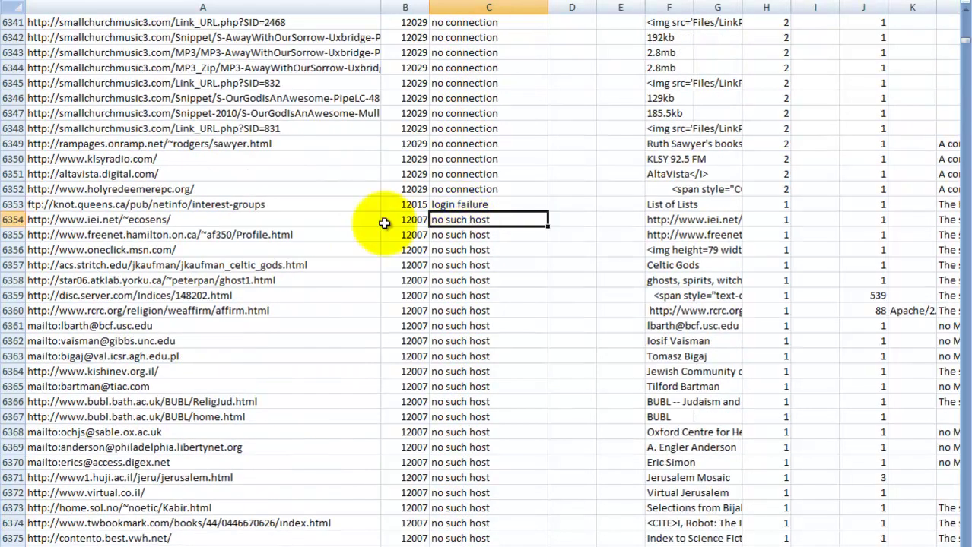
{"action": "left_click", "coordinate": [191, 220]}
{"action": "left_click", "coordinate": [437, 220]}
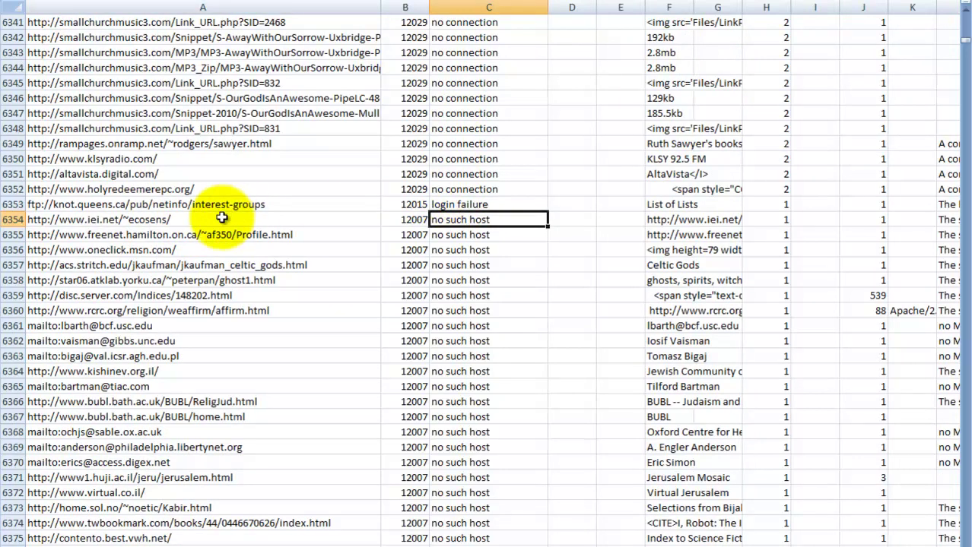
{"action": "left_click_drag", "start_coordinate": [219, 220], "coordinate": [196, 532]}
{"action": "left_click", "coordinate": [186, 174]}
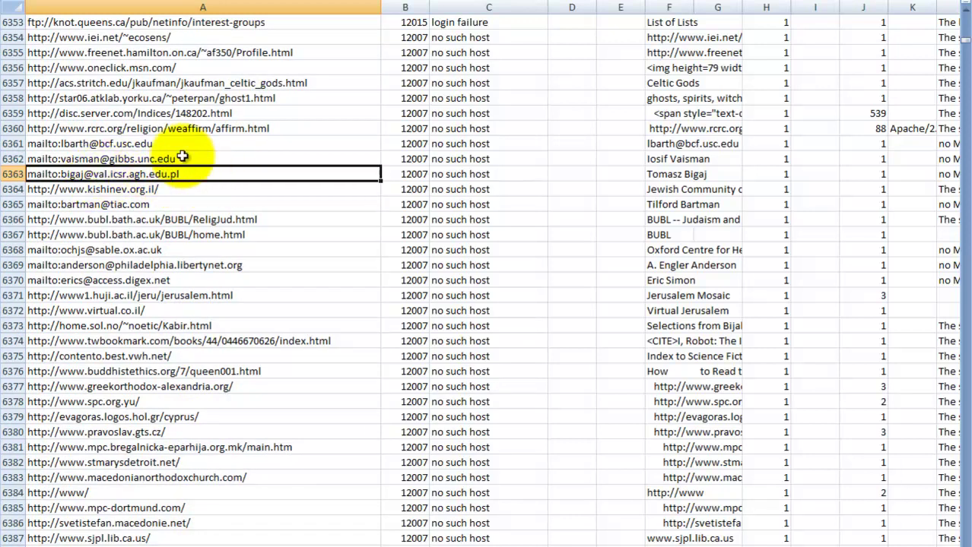
{"action": "left_click", "coordinate": [173, 158]}
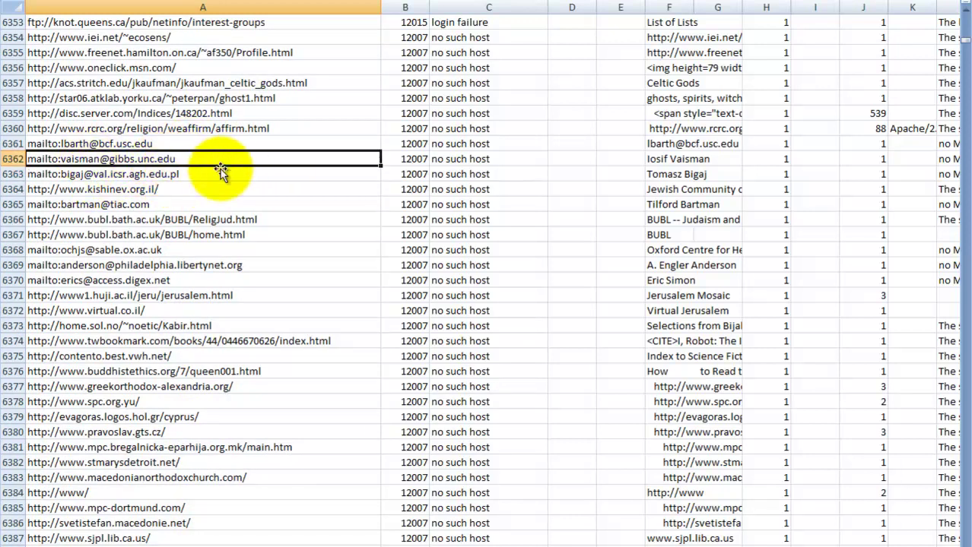
{"action": "double_click", "coordinate": [68, 159]}
{"action": "left_click_drag", "start_coordinate": [60, 159], "coordinate": [224, 176]}
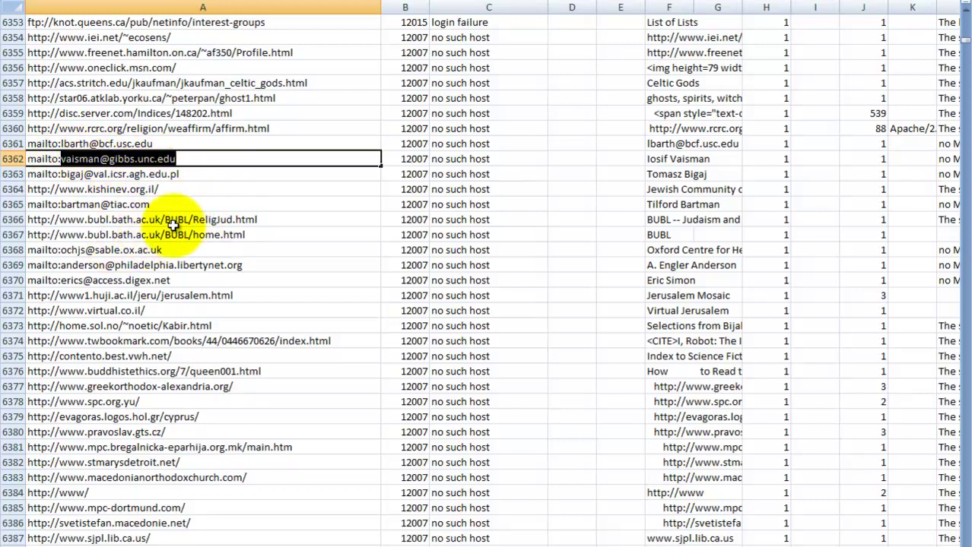
{"action": "left_click", "coordinate": [73, 280]}
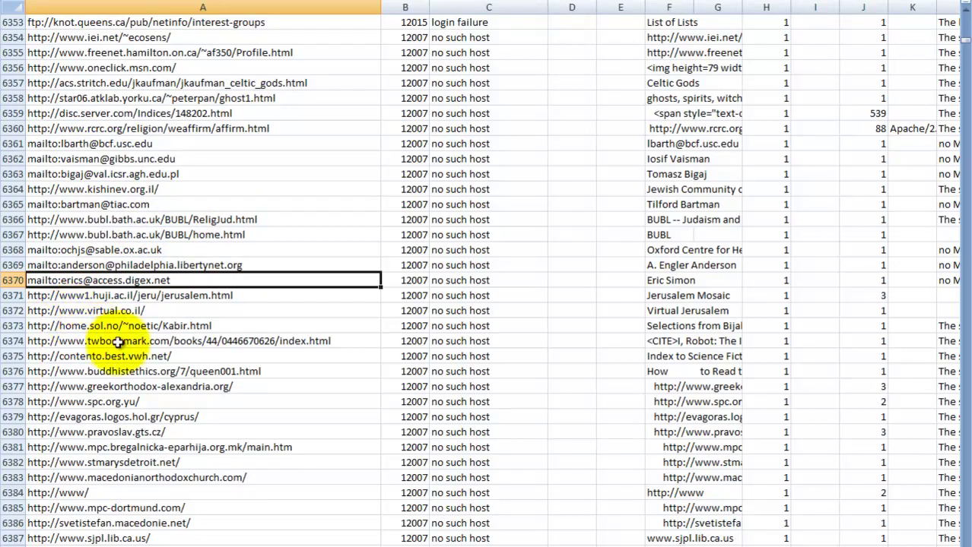
{"action": "left_click", "coordinate": [81, 327]}
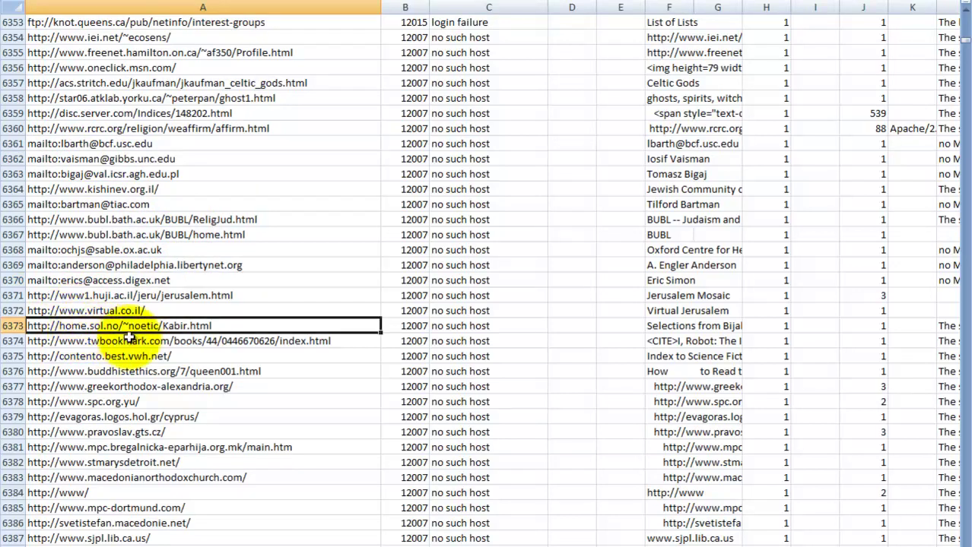
{"action": "double_click", "coordinate": [238, 325]}
{"action": "left_click_drag", "start_coordinate": [238, 325], "coordinate": [122, 326]}
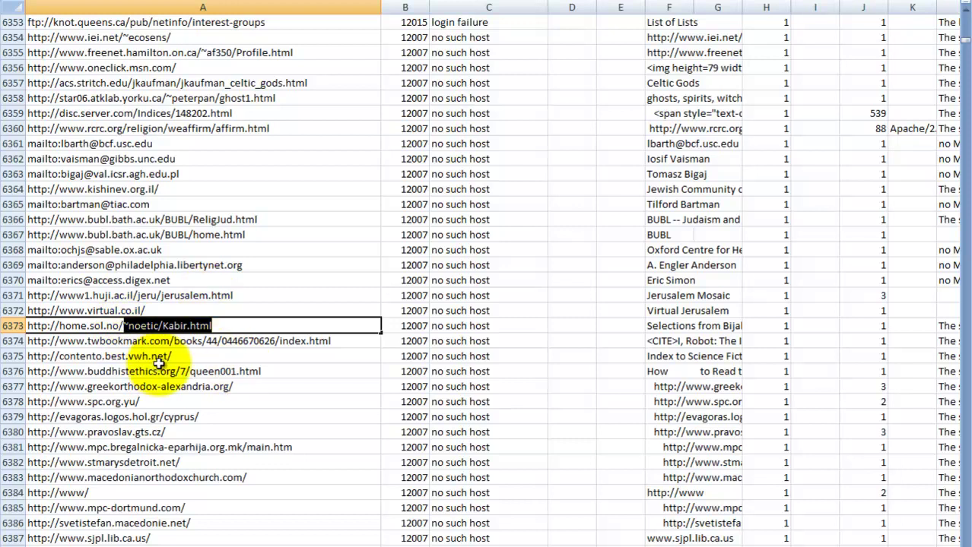
{"action": "left_click", "coordinate": [155, 357]}
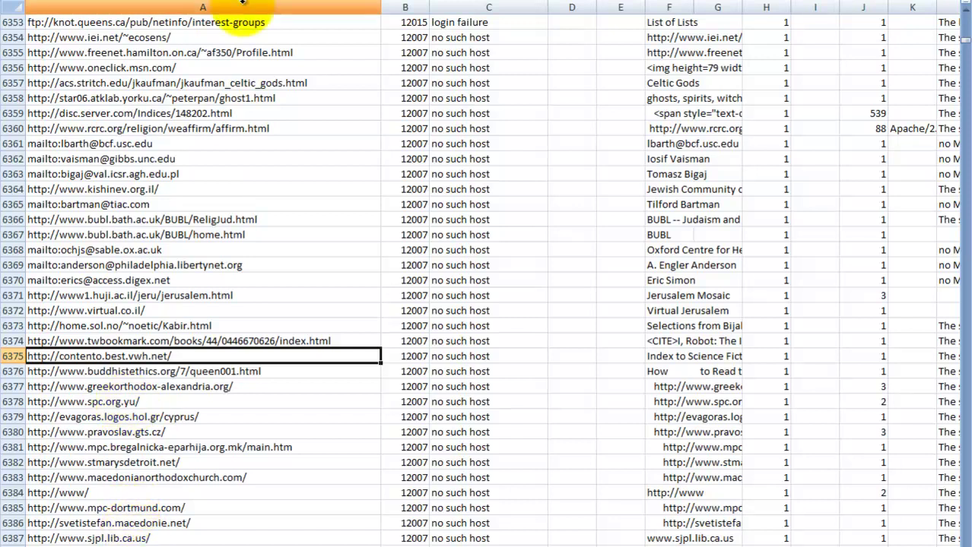
- Select the whole exported URL list in Notepad with Ctrl+A, then return to Domainspoon's Parse page
{"action": "key", "text": "alt+Tab"}
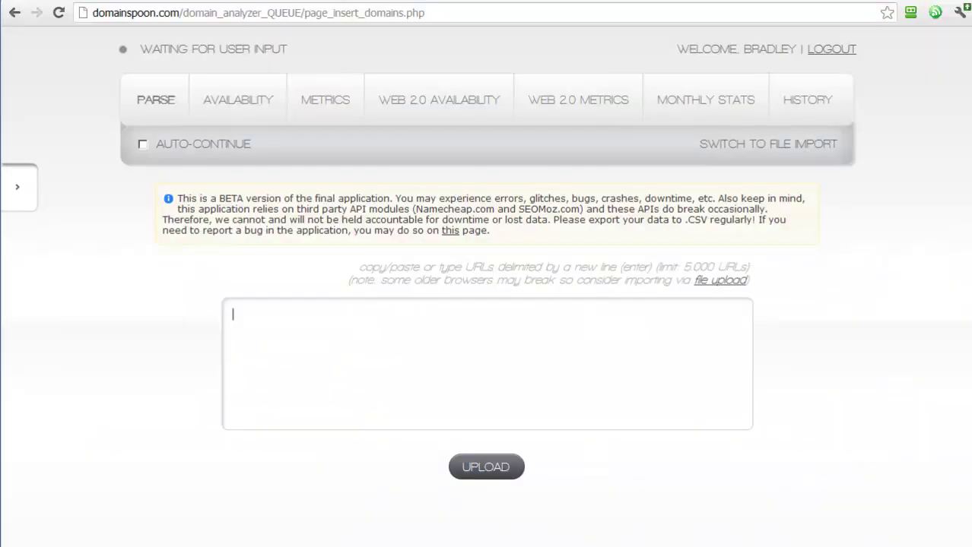
{"action": "left_click", "coordinate": [267, 329]}
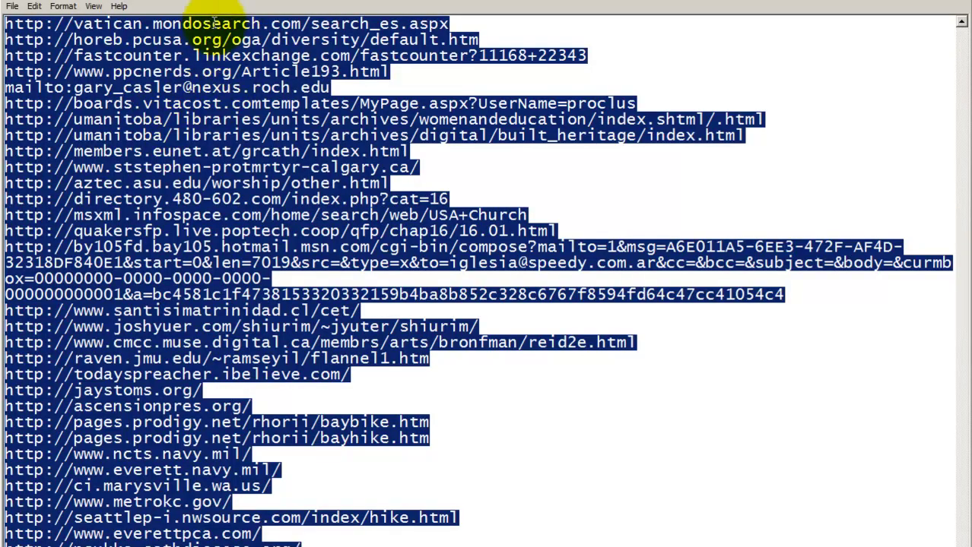
{"action": "left_click", "coordinate": [181, 179]}
{"action": "scroll", "coordinate": [166, 185], "scroll_direction": "up", "scroll_amount": 10}
{"action": "scroll", "coordinate": [166, 185], "scroll_direction": "up", "scroll_amount": 10}
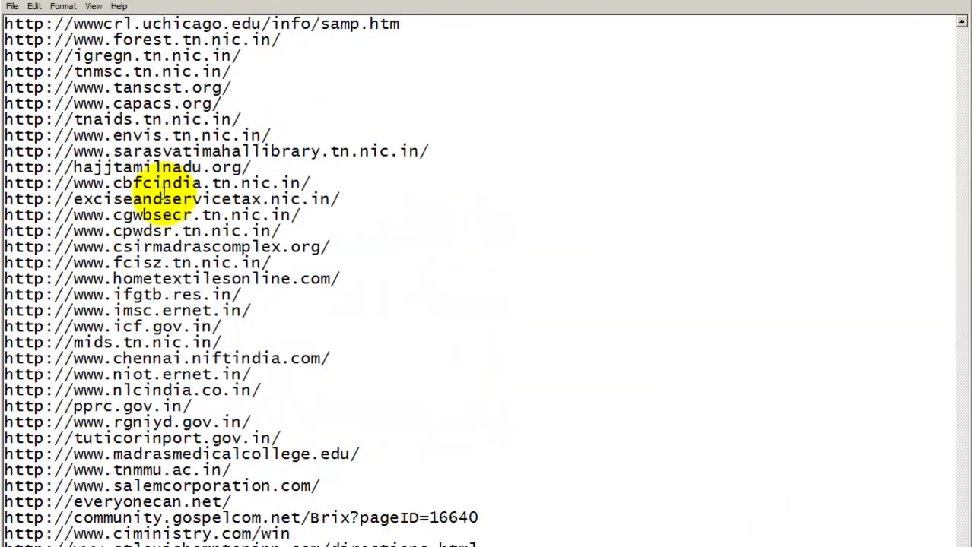
{"action": "left_click_drag", "start_coordinate": [955, 281], "coordinate": [959, 27]}
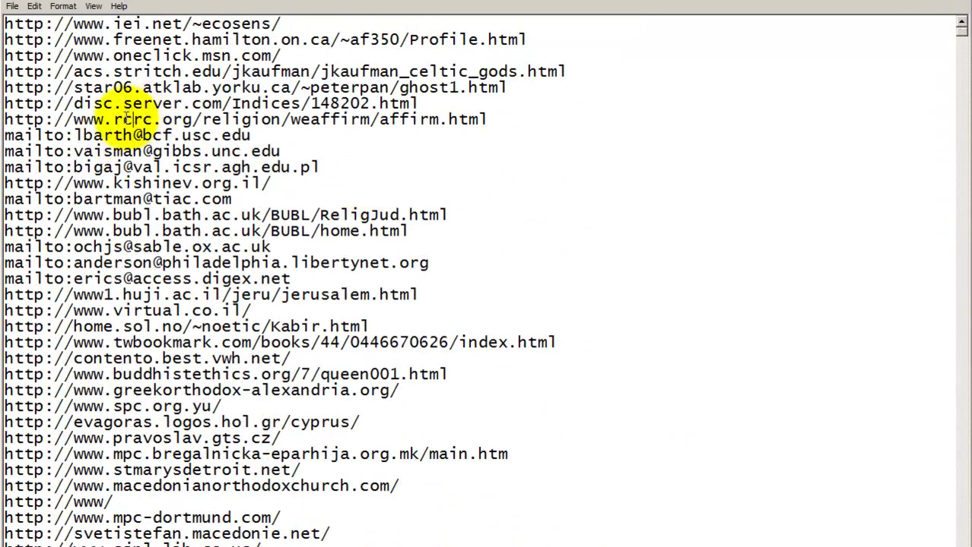
{"action": "key", "text": "ctrl+a"}
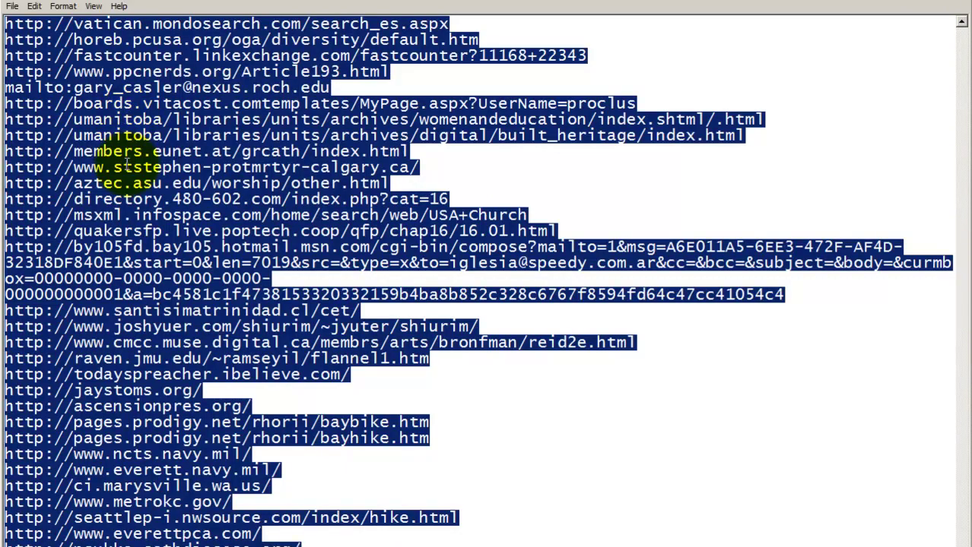
{"action": "key", "text": "alt+Tab"}
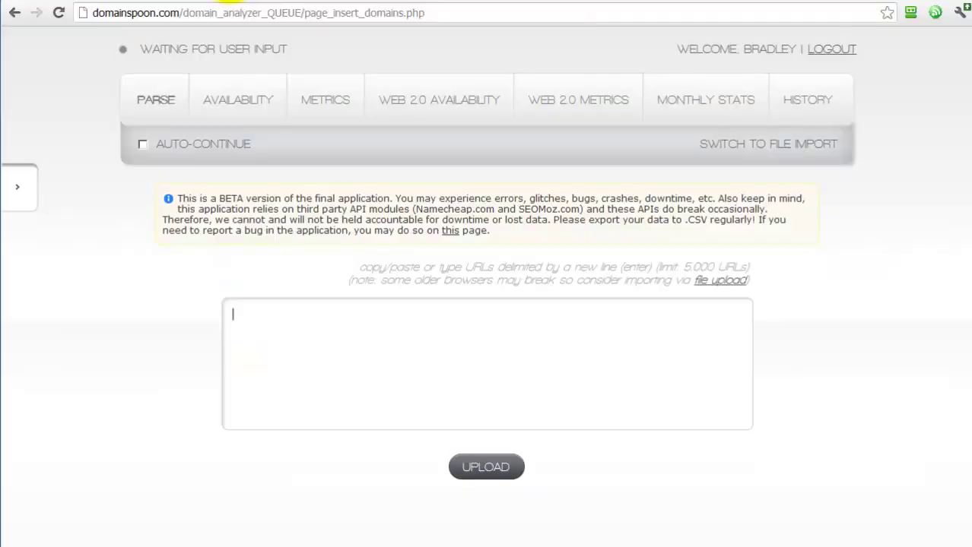
- Focus Domainspoon's empty URL entry box and bring up its paste menu
{"action": "left_click", "coordinate": [267, 323]}
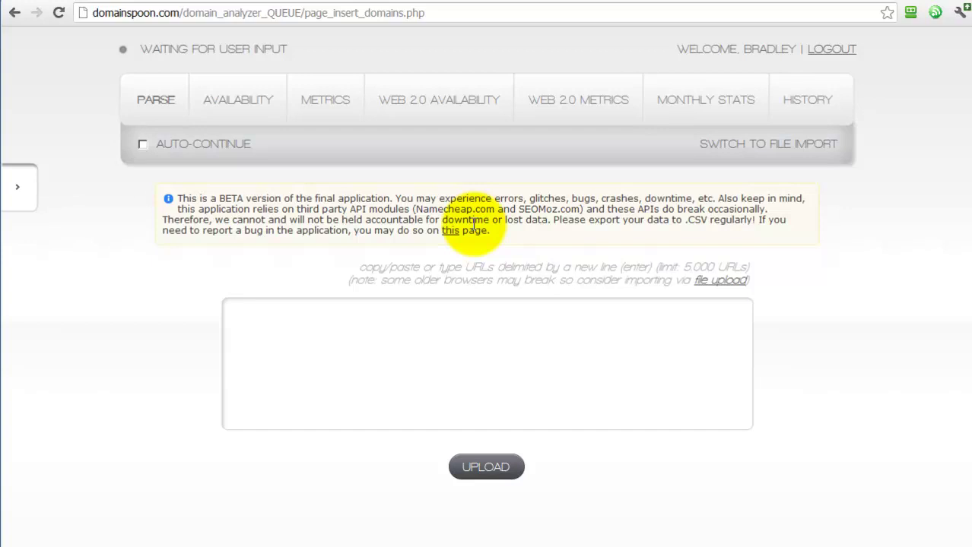
{"action": "right_click", "coordinate": [257, 332]}
- Paste the copied URL list into the entry box and scroll down to review it
{"action": "left_click", "coordinate": [283, 409]}
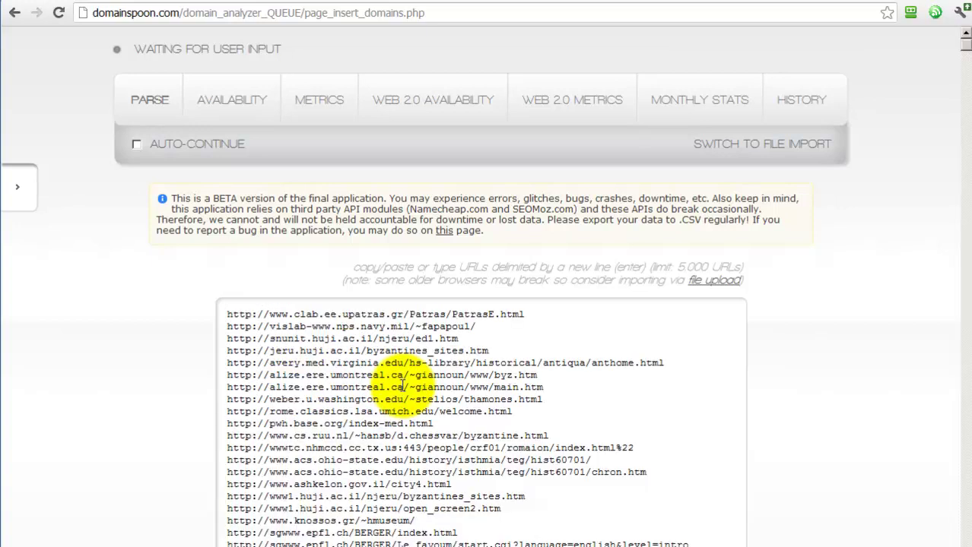
{"action": "left_click_drag", "start_coordinate": [506, 364], "coordinate": [259, 326]}
{"action": "scroll", "coordinate": [456, 407], "scroll_direction": "down", "scroll_amount": 15}
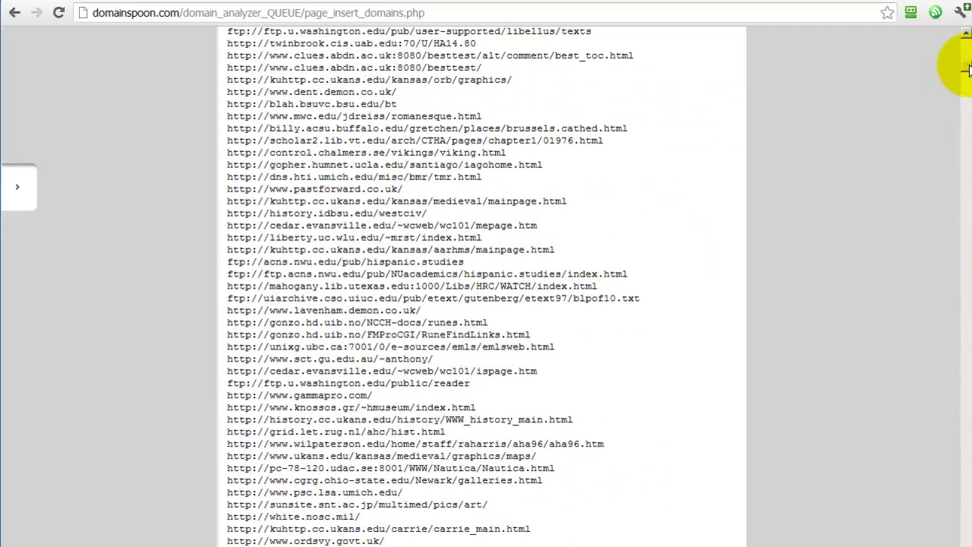
{"action": "left_click_drag", "start_coordinate": [965, 69], "coordinate": [939, 533]}
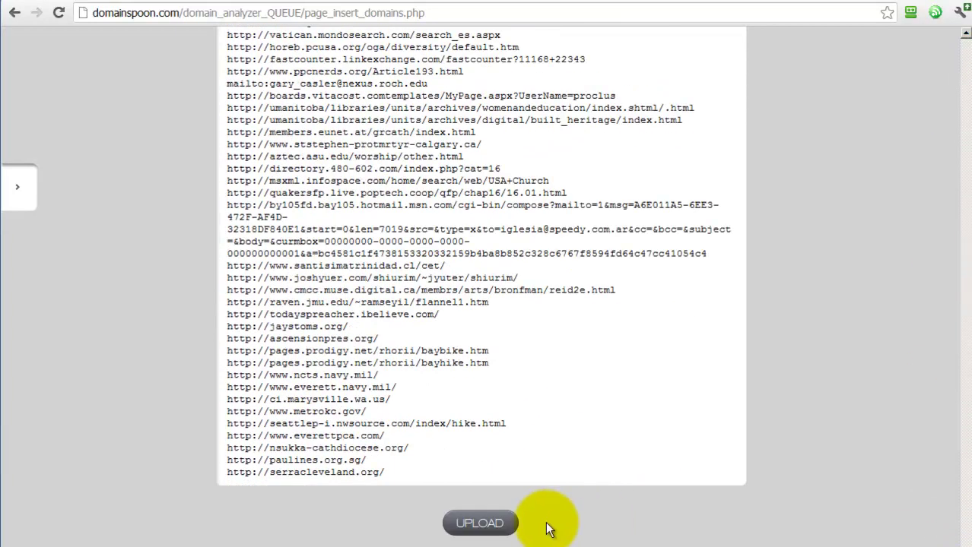
- Upload the pasted URLs as a parse named 'Video Test'
{"action": "left_click", "coordinate": [491, 522]}
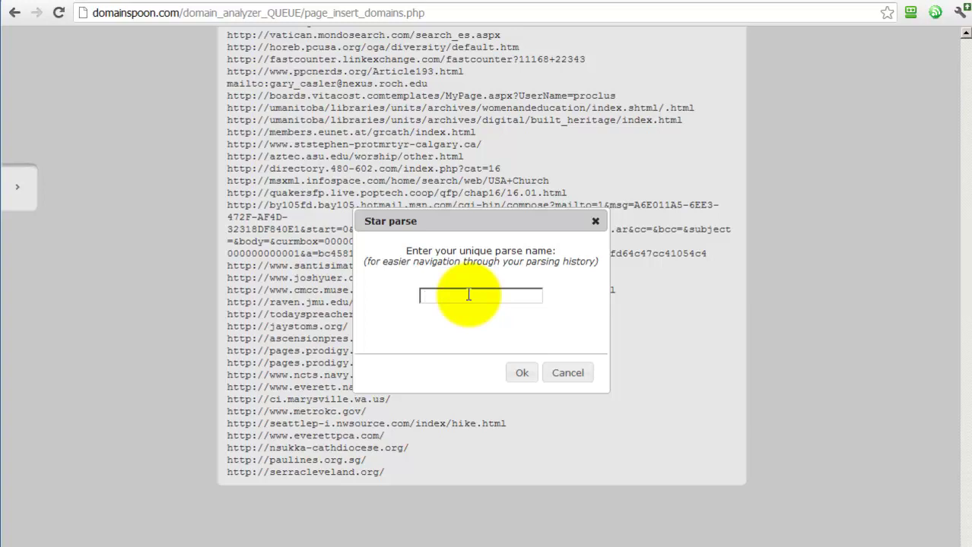
{"action": "type", "text": "Test"}
{"action": "key", "text": "BackSpace"}
{"action": "key", "text": "BackSpace"}
{"action": "key", "text": "BackSpace"}
{"action": "key", "text": "BackSpace"}
{"action": "type", "text": "Vde"}
{"action": "key", "text": "BackSpace"}
{"action": "key", "text": "BackSpace"}
{"action": "type", "text": "ideo Test"}
{"action": "left_click", "coordinate": [522, 372]}
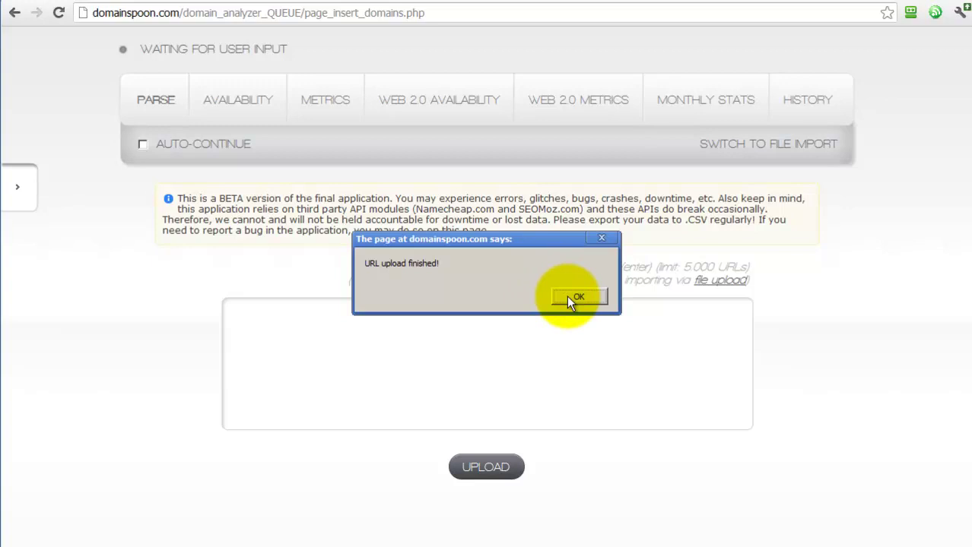
- Dismiss the upload-finished alert and browse the parsed hostnames on the Availability page
{"action": "left_click", "coordinate": [568, 298]}
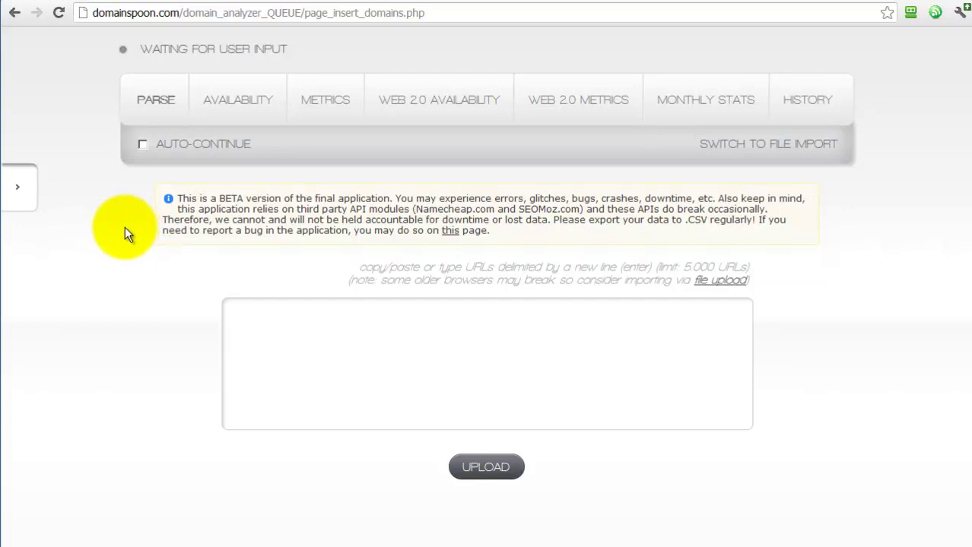
{"action": "left_click", "coordinate": [240, 102]}
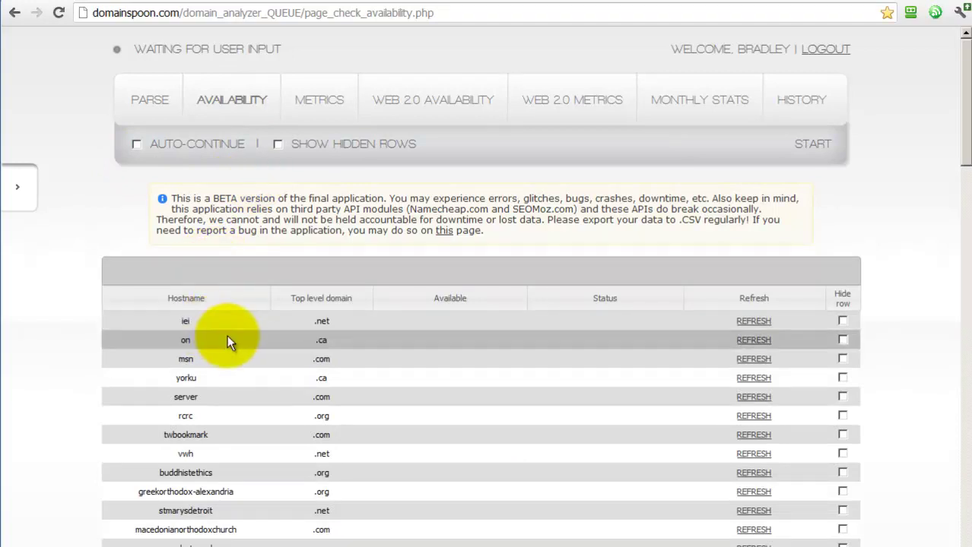
{"action": "scroll", "coordinate": [228, 336], "scroll_direction": "down", "scroll_amount": 5}
{"action": "scroll", "coordinate": [229, 337], "scroll_direction": "down", "scroll_amount": 3}
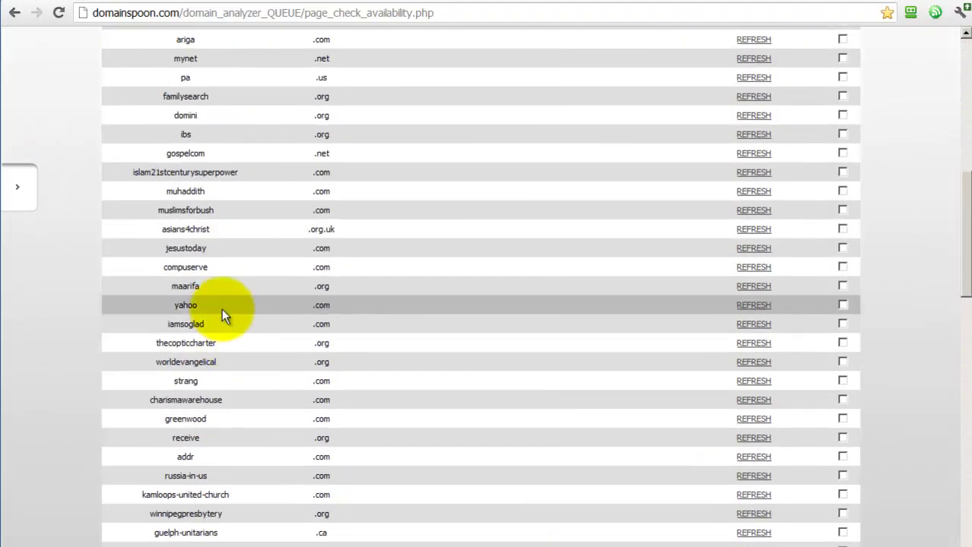